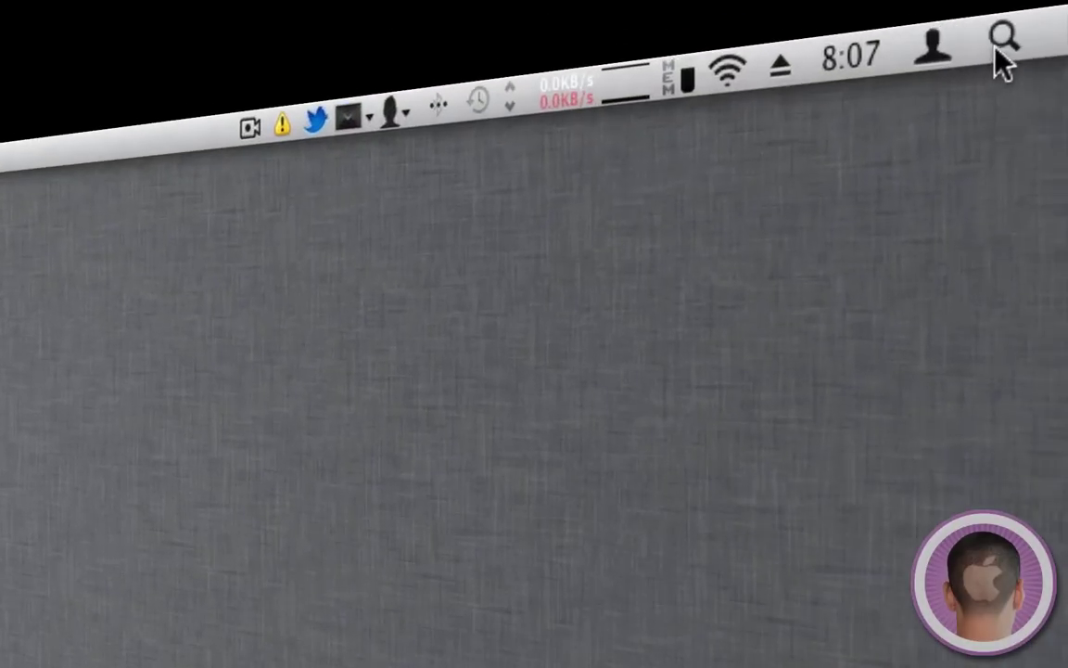
Launch Pages by searching 'pages' in Spotlight.
left_click(1050, 6)
type("pages")
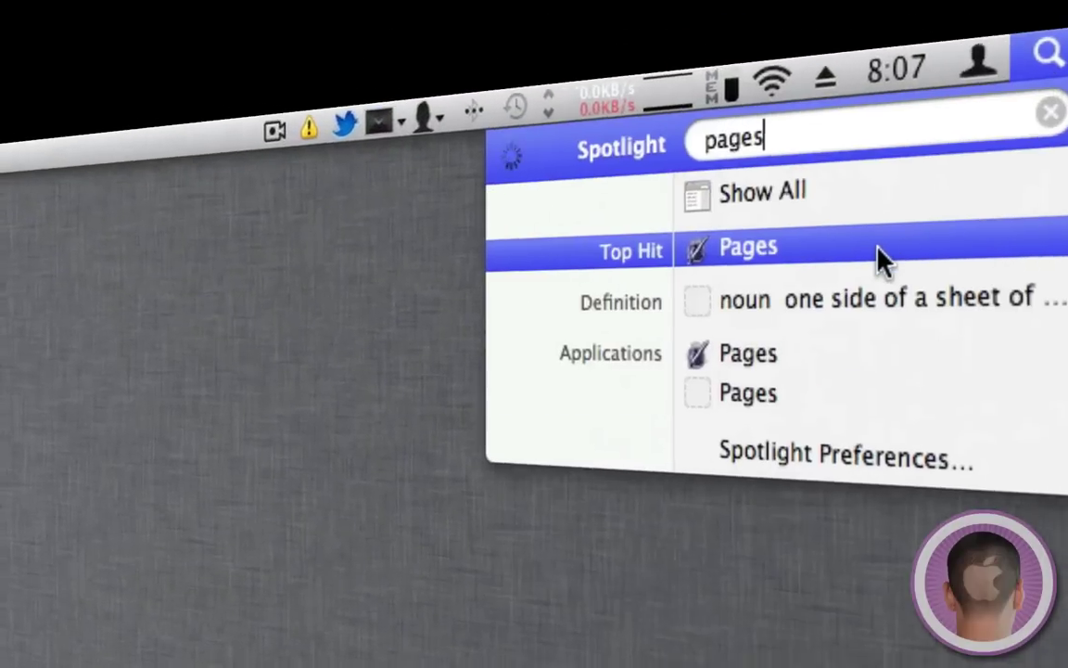
left_click(835, 249)
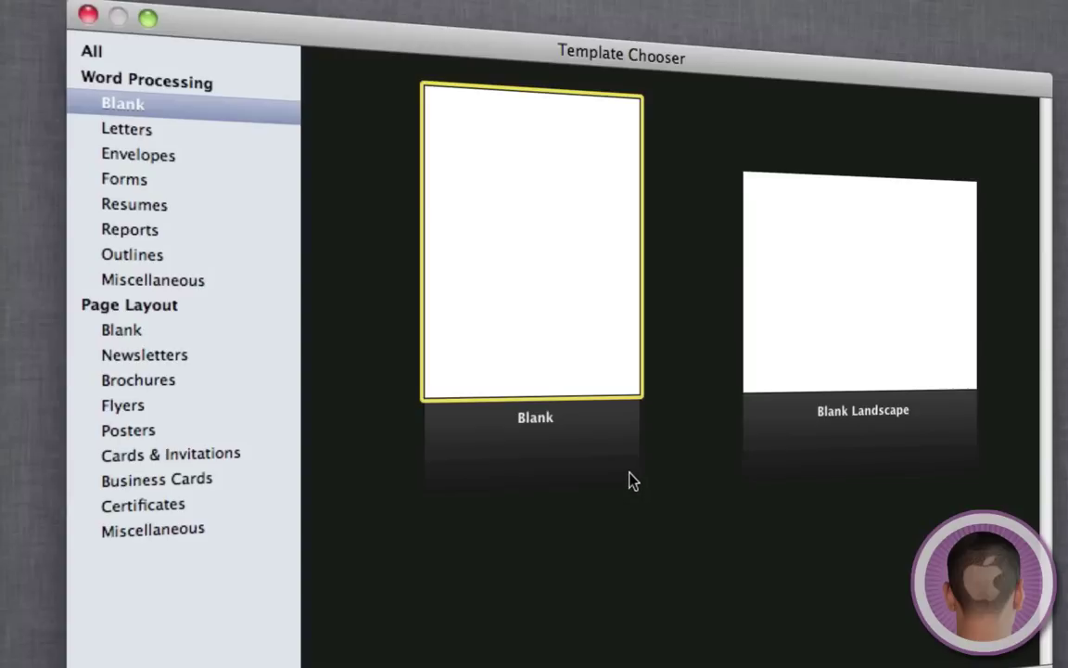
Start a blank document and type the word 'text' followed by a new line.
double_click(535, 320)
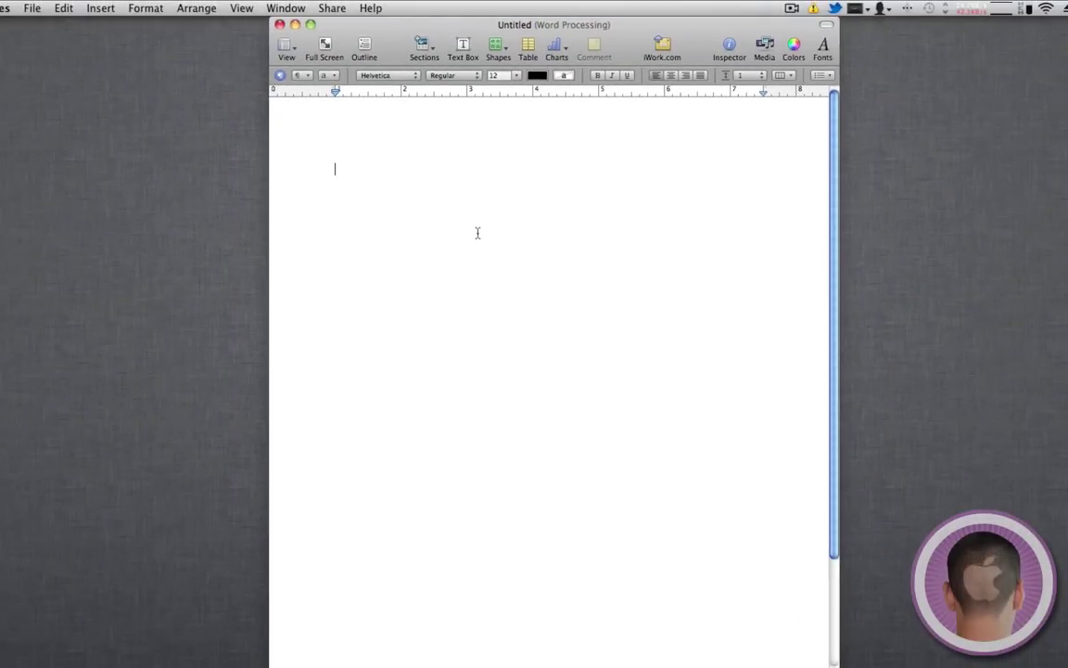
type("text")
key("Return")
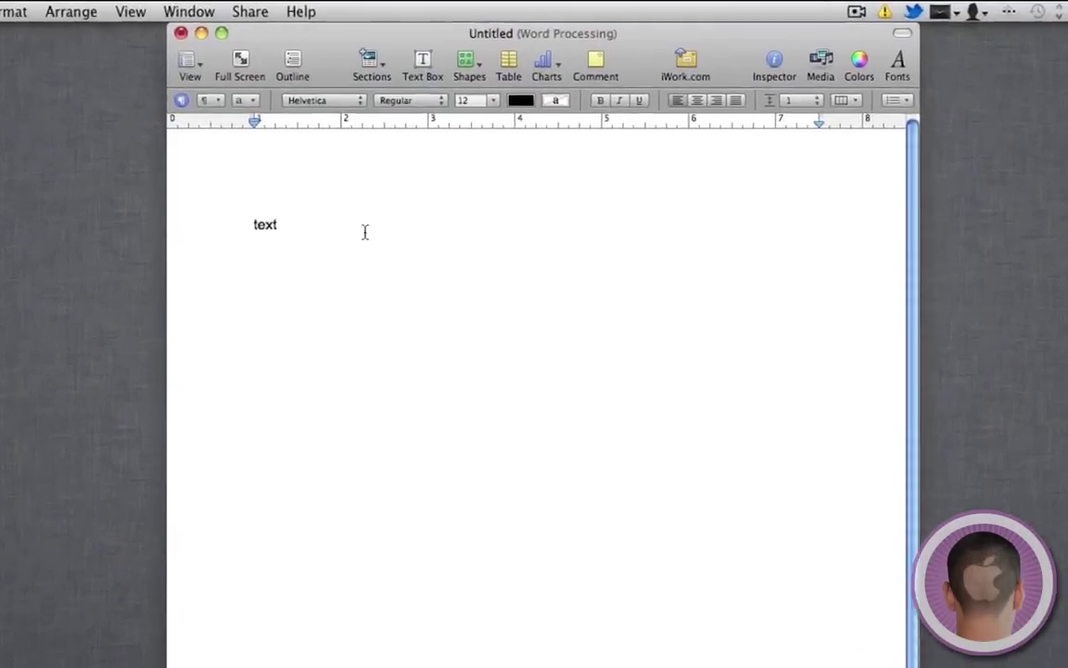
Make 'text' bold, italic and centred at 96 pt in Times New Roman.
double_click(365, 232)
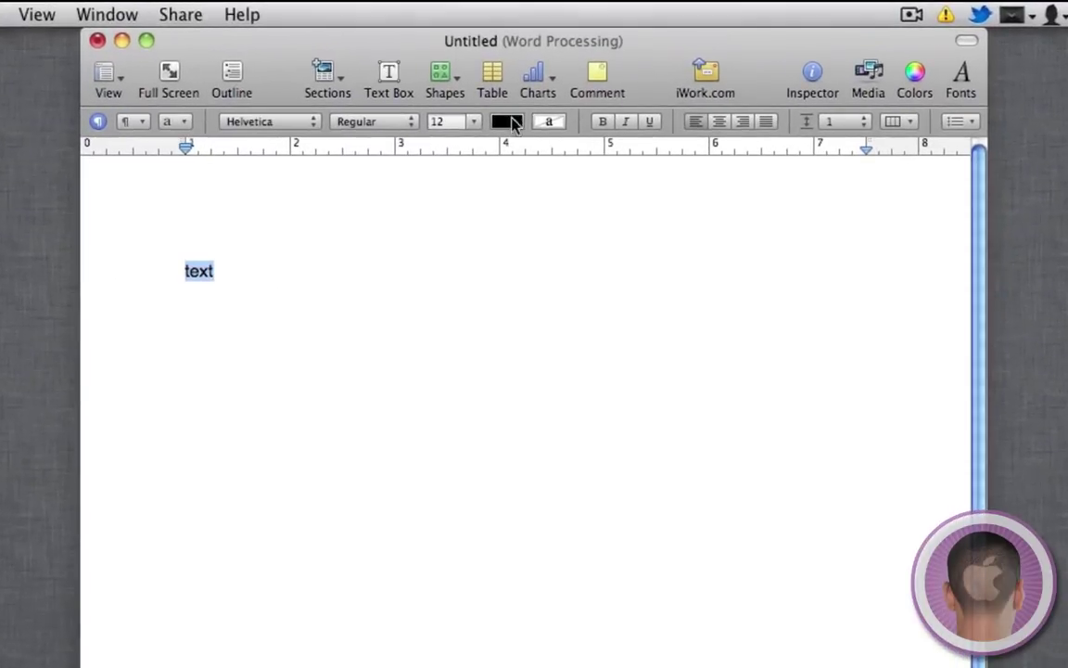
left_click(600, 100)
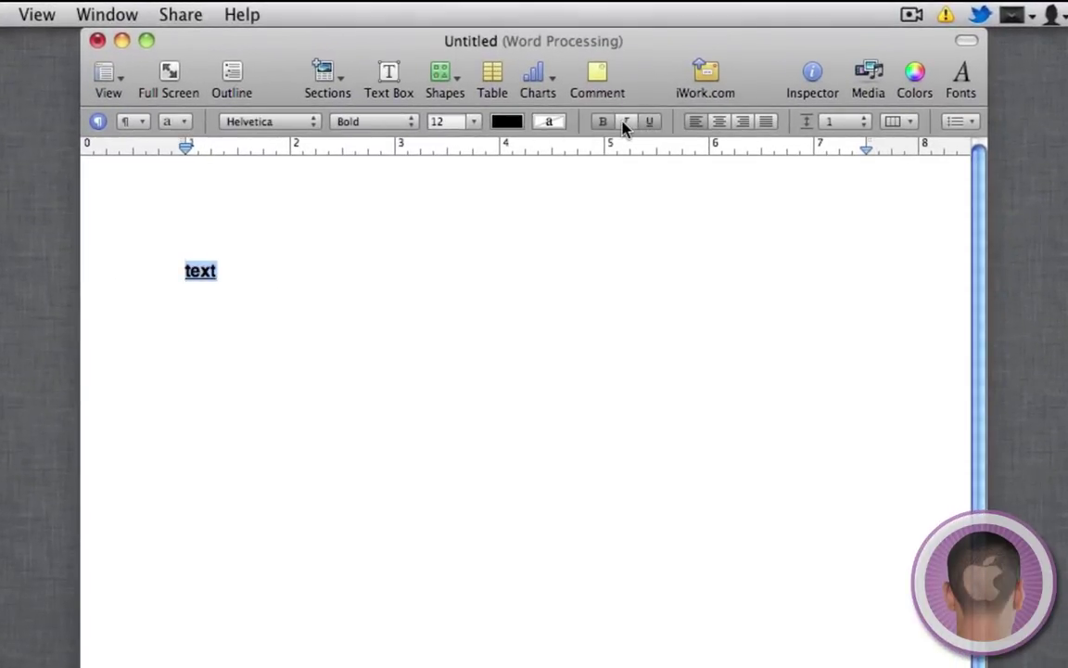
left_click(625, 123)
left_click(717, 125)
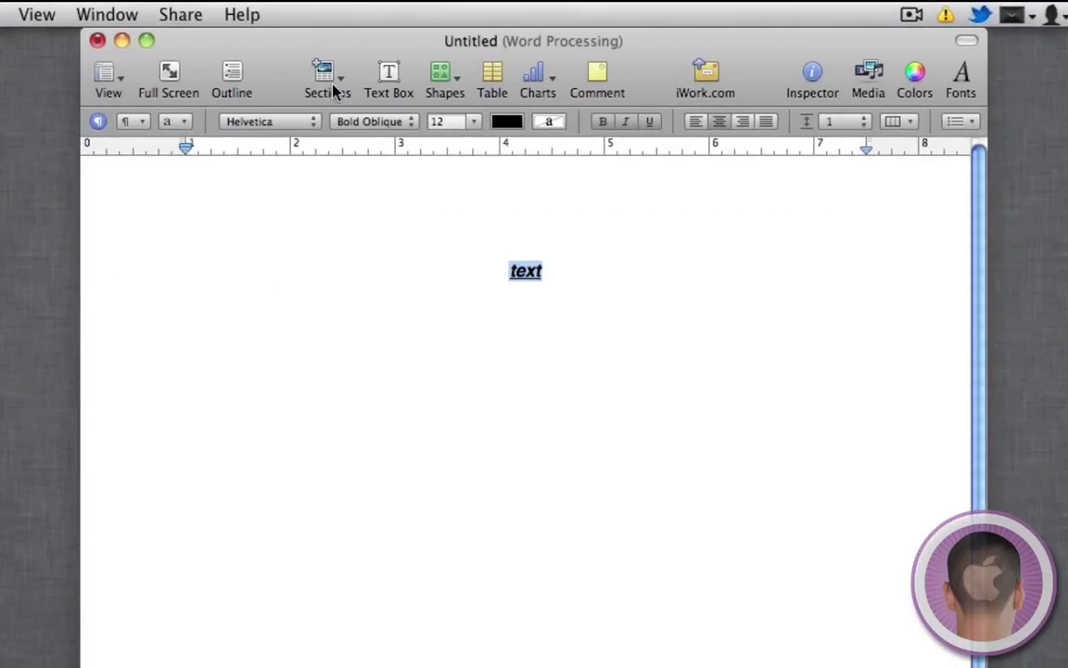
left_click(473, 121)
left_click(474, 322)
left_click(311, 123)
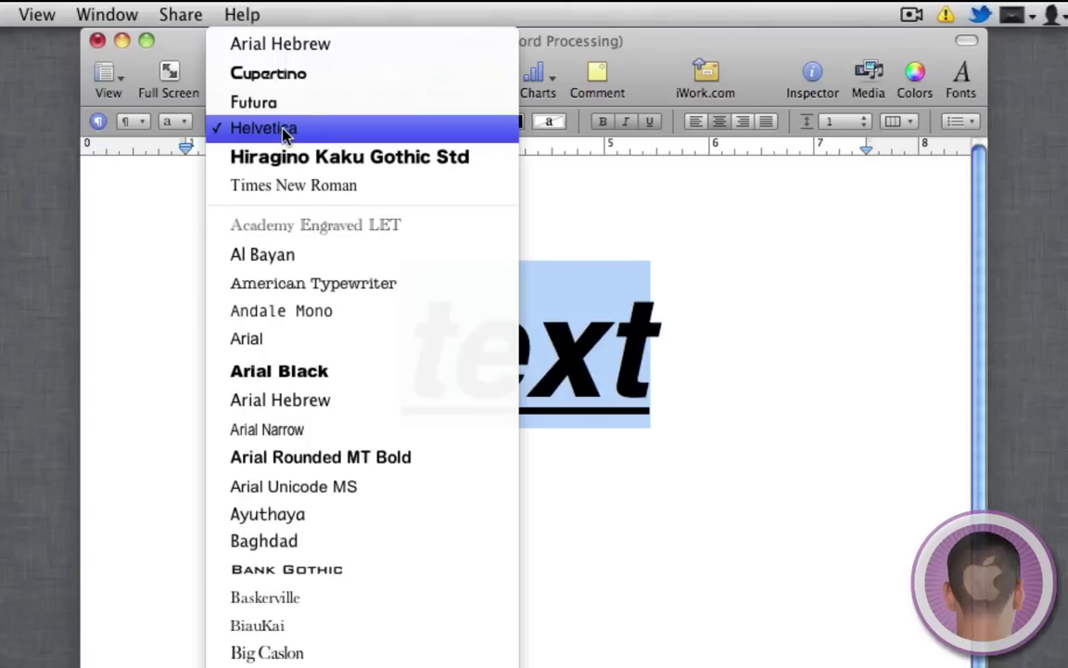
left_click(293, 184)
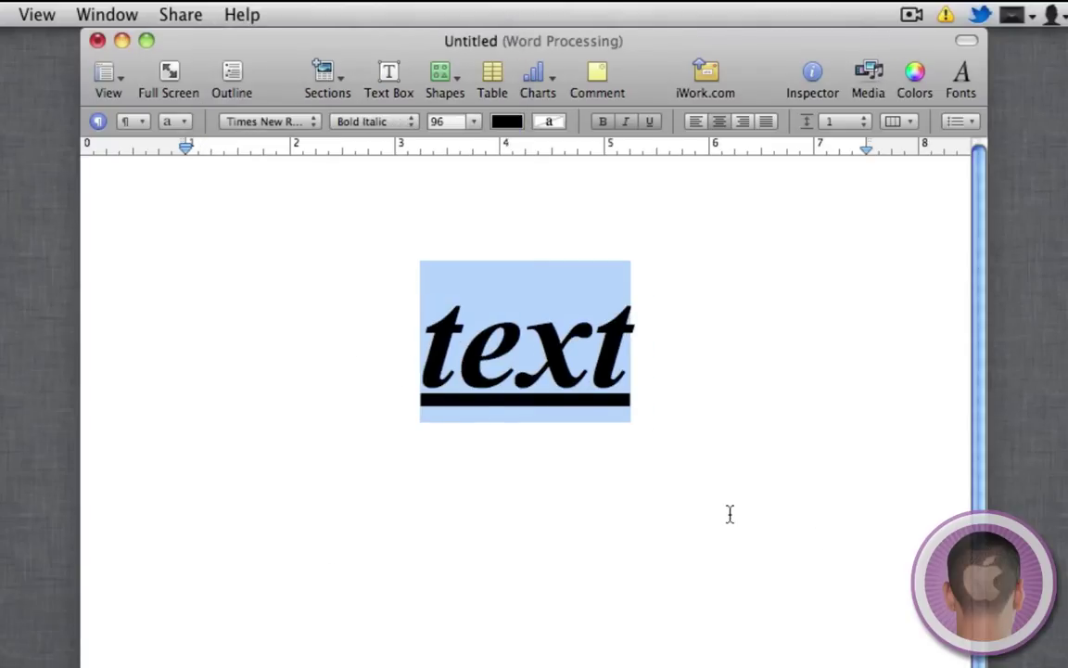
left_click(725, 510)
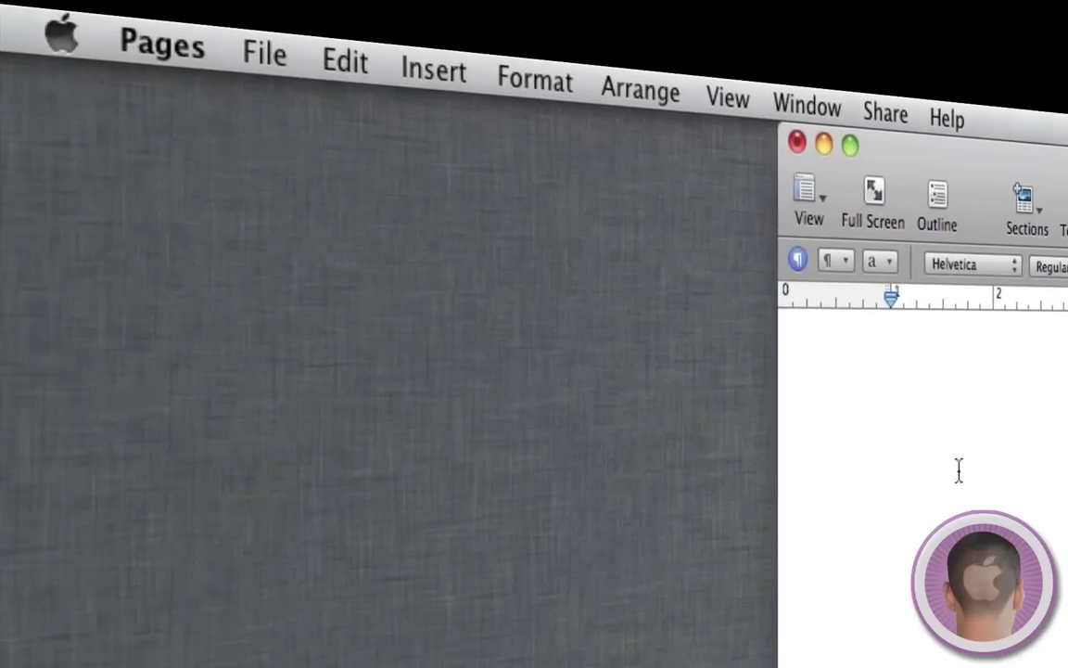
Bring up the Save sheet for the untitled document with the Desktop as destination.
left_click(281, 62)
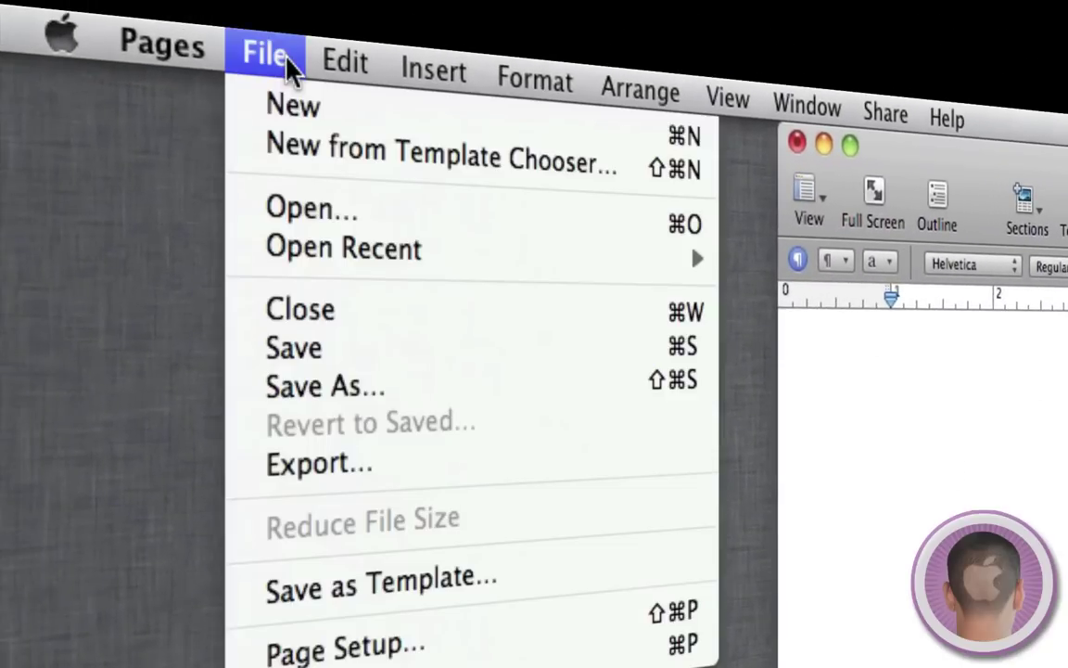
left_click(316, 354)
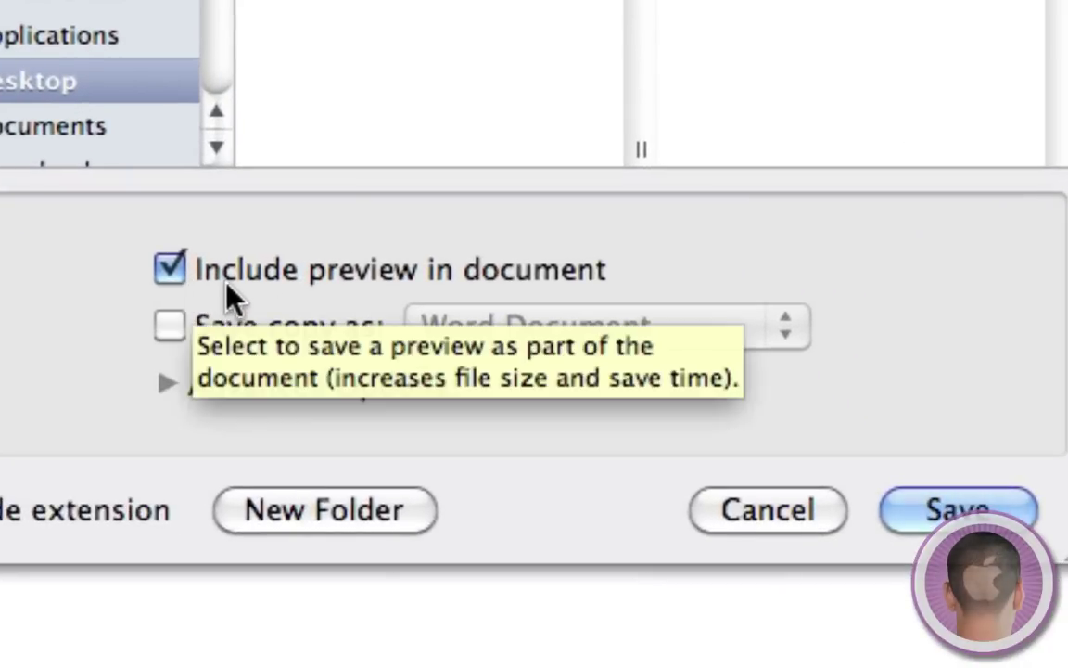
Also save a Word Document copy named Untitled.doc.
left_click(170, 341)
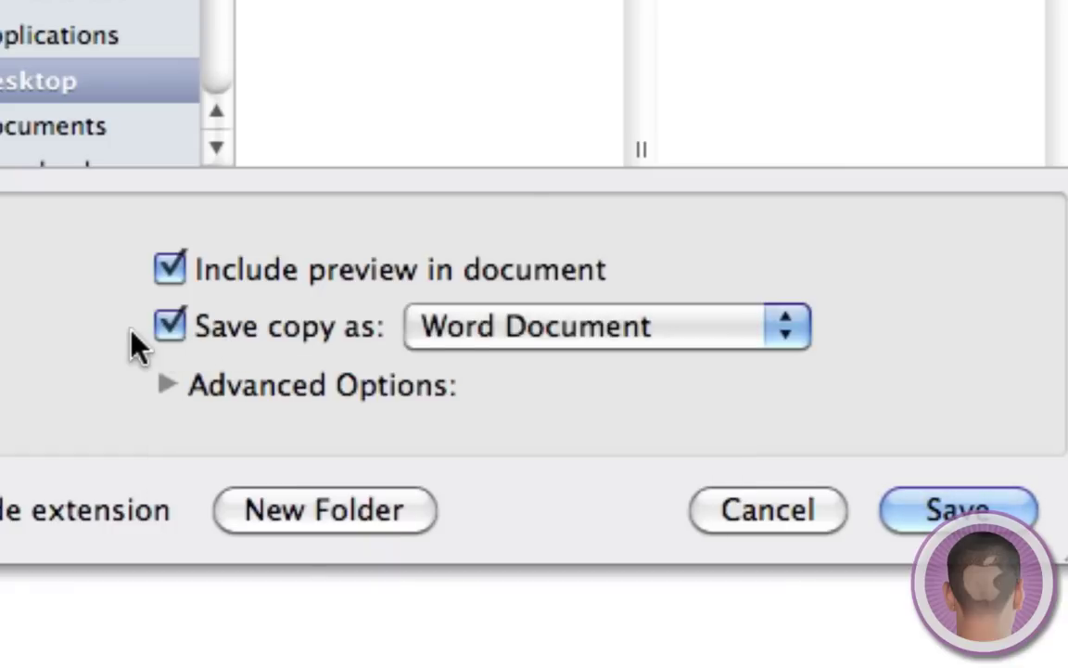
left_click(628, 333)
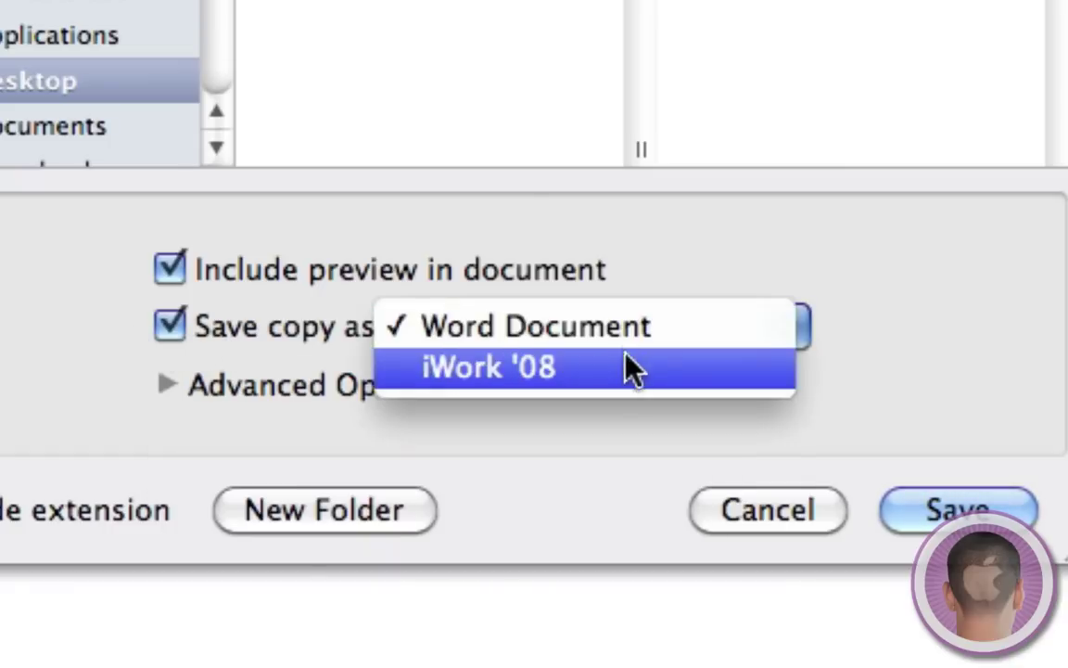
left_click(450, 334)
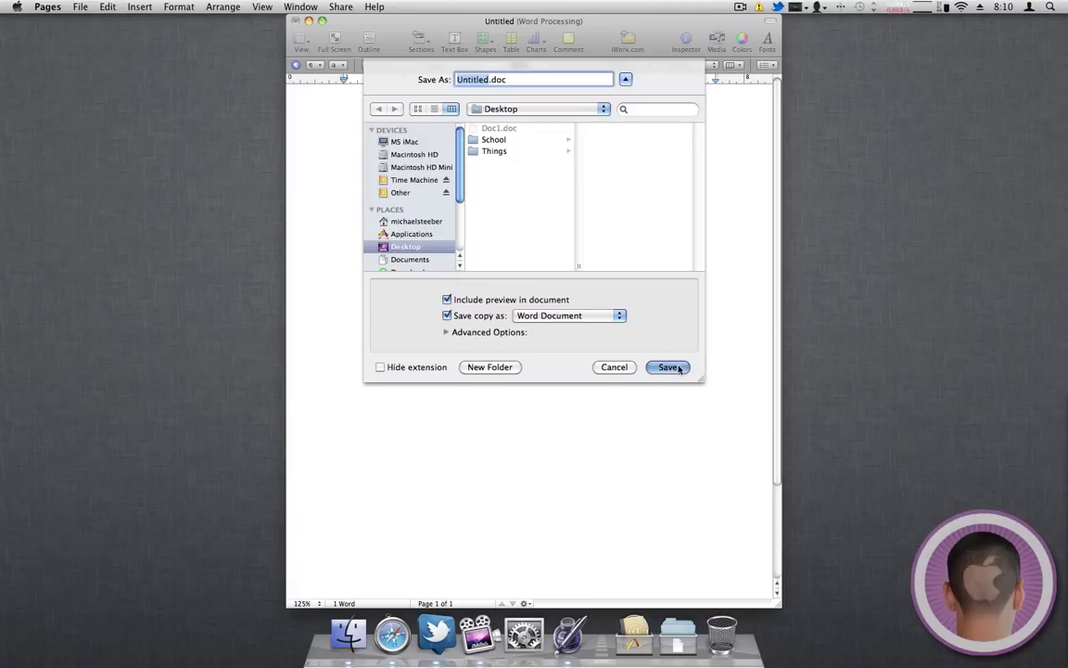
Save the document with its Word copy to the Desktop, then try closing the window.
left_click(675, 368)
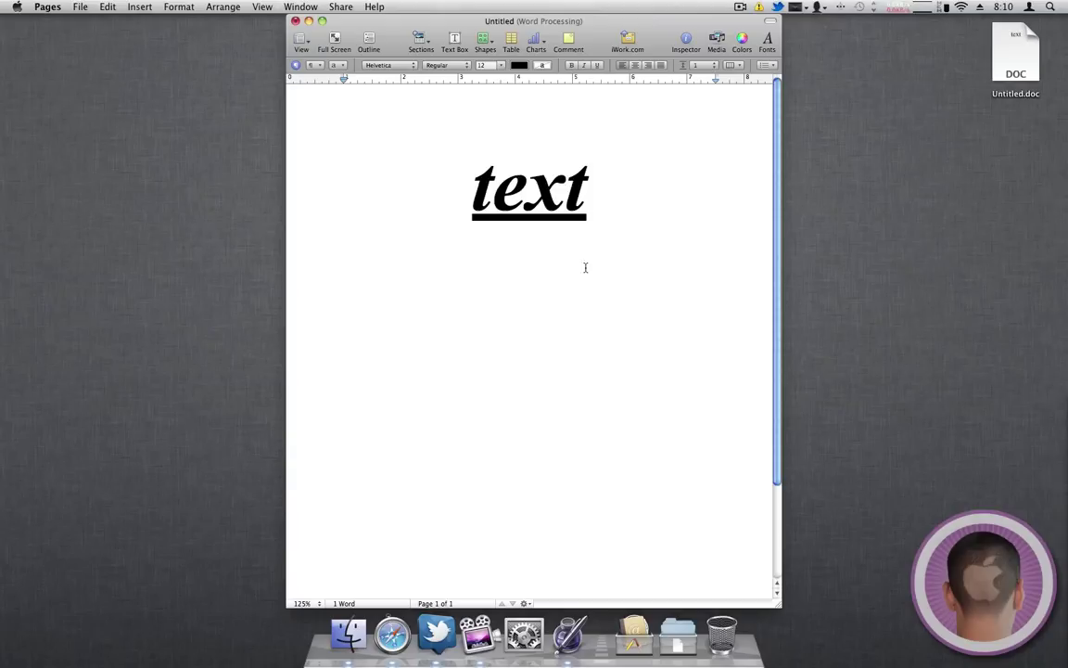
left_click(296, 21)
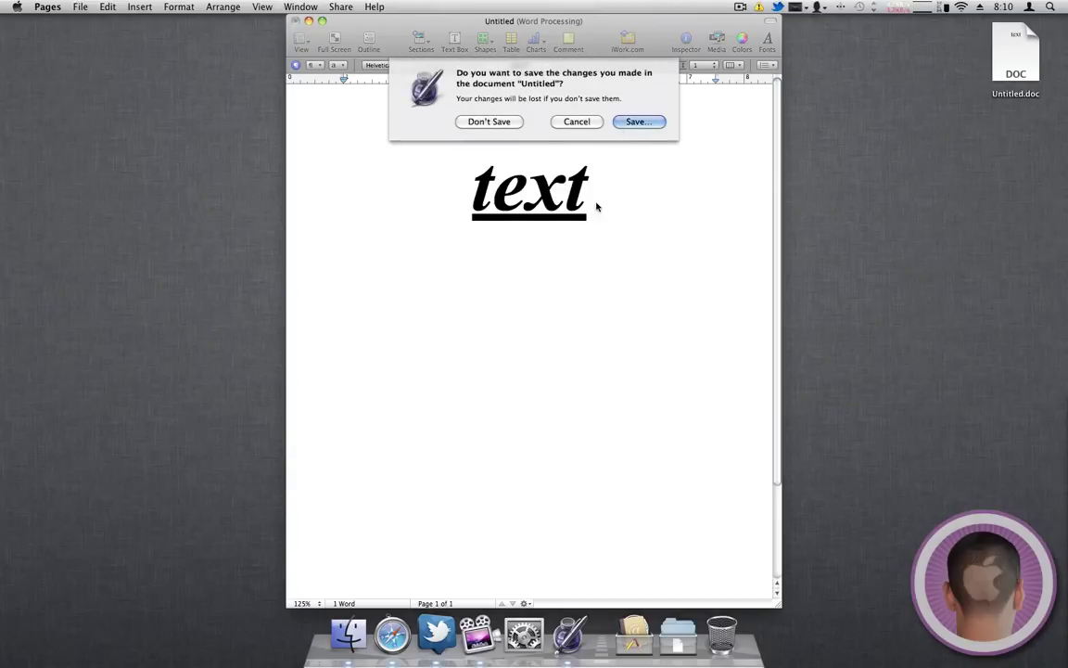
key("Escape")
key("super+s")
key("Escape")
Discard changes to the open document and open Untitled.doc from the Desktop.
left_click(295, 20)
left_click(481, 120)
left_click(1029, 58)
double_click(1029, 58)
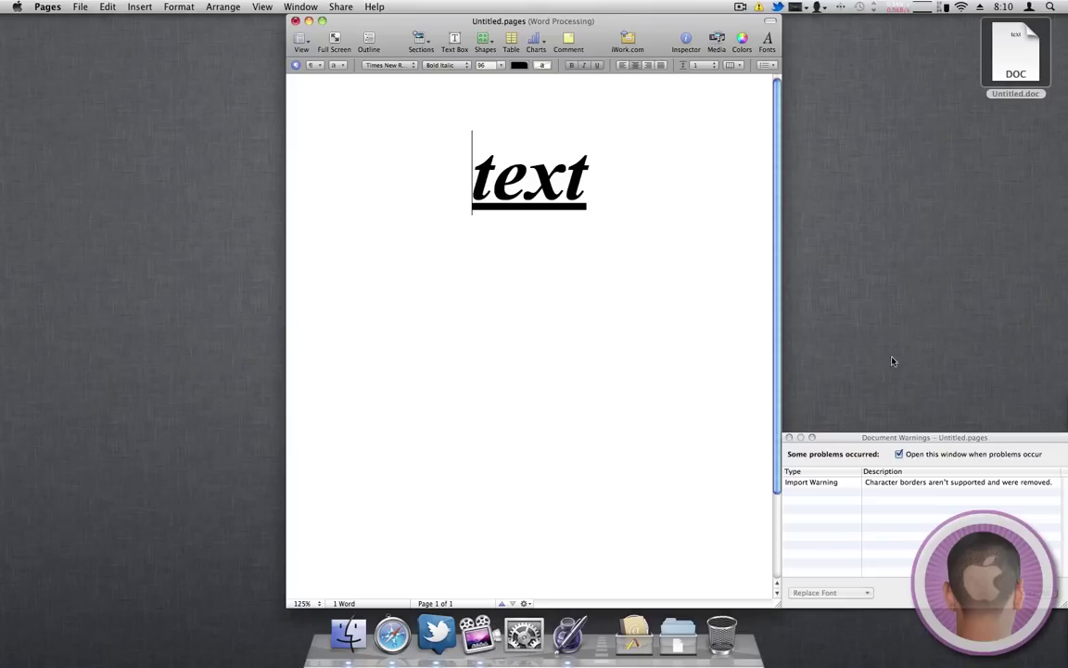
Drag the Document Warnings window to the centre of the reopened document.
left_click_drag(948, 437, 622, 307)
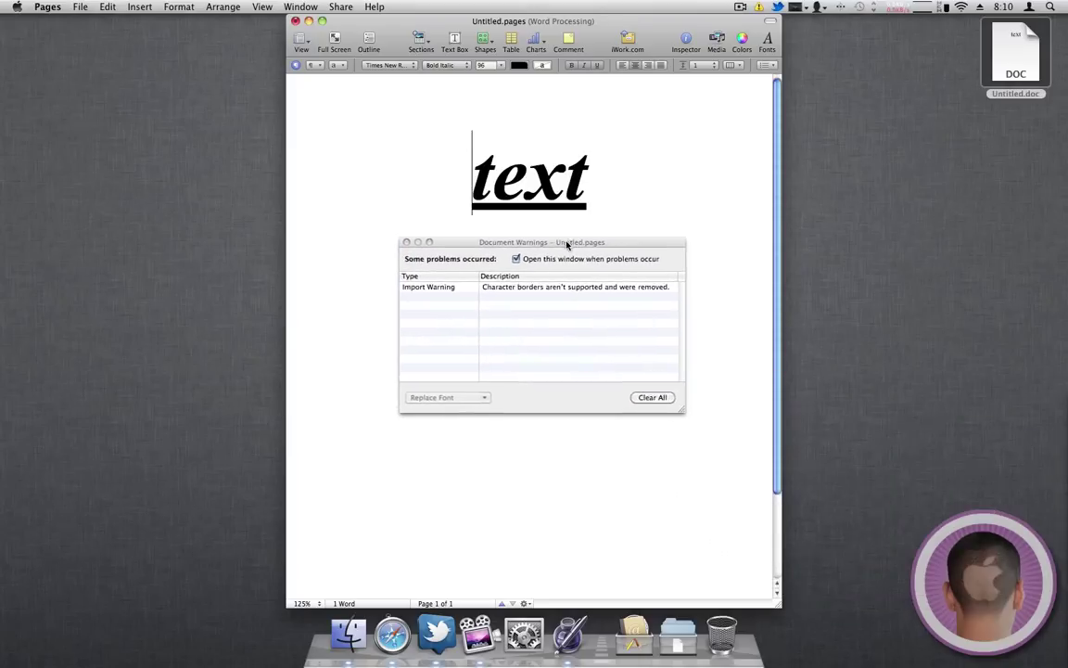